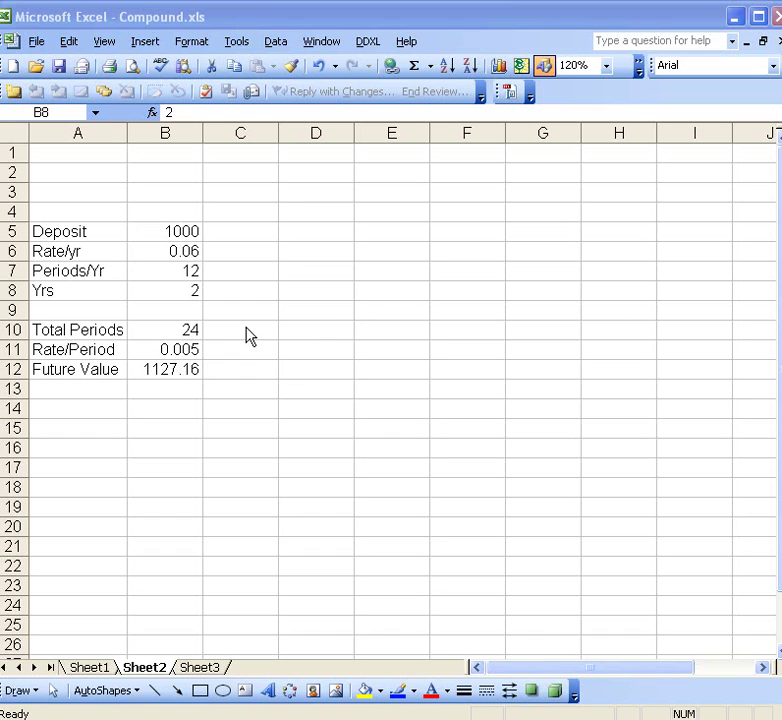
- Enter a 5000 deposit in B5 and 365 periods per year in B7
{"action": "left_click", "coordinate": [174, 251]}
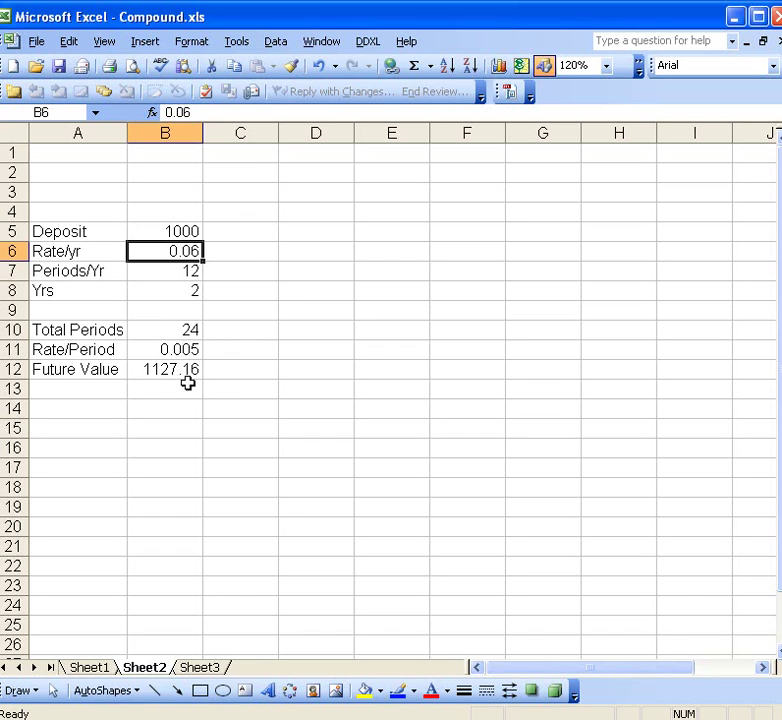
{"action": "left_click", "coordinate": [189, 231]}
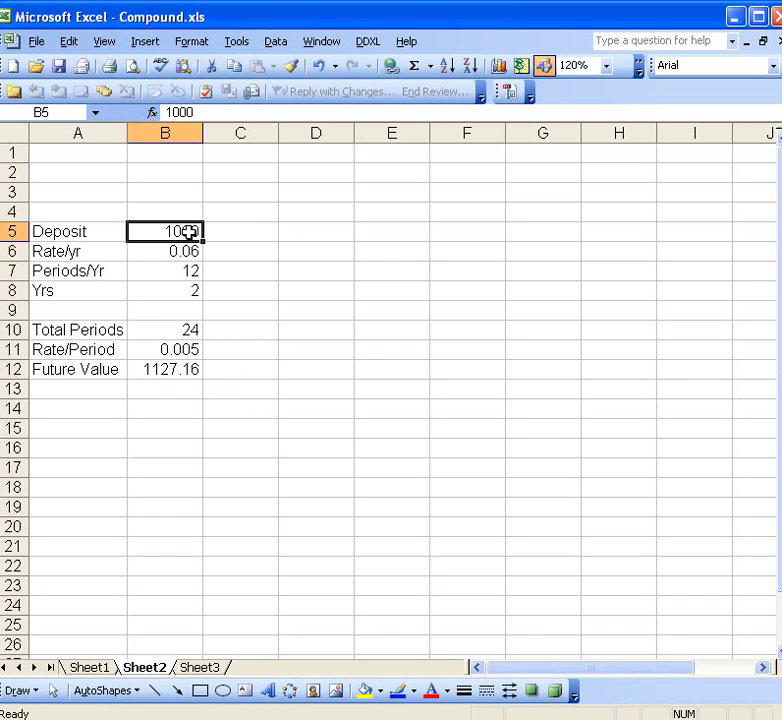
{"action": "type", "text": "5000"}
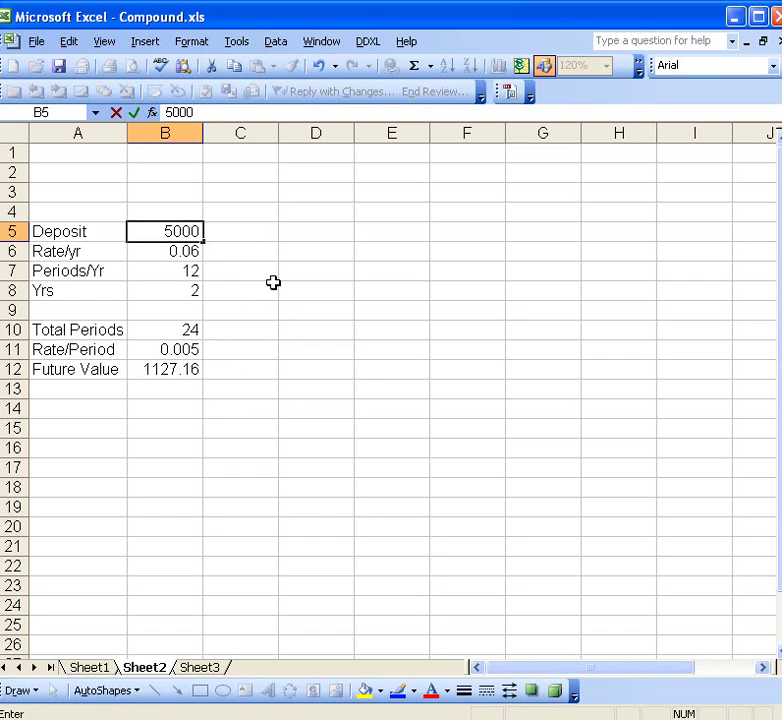
{"action": "key", "text": "Return"}
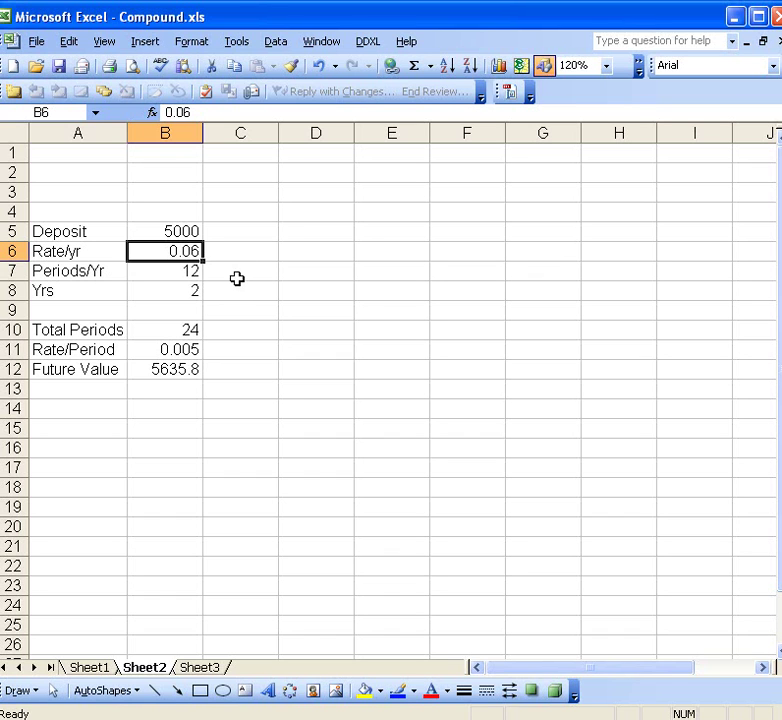
{"action": "left_click", "coordinate": [165, 272]}
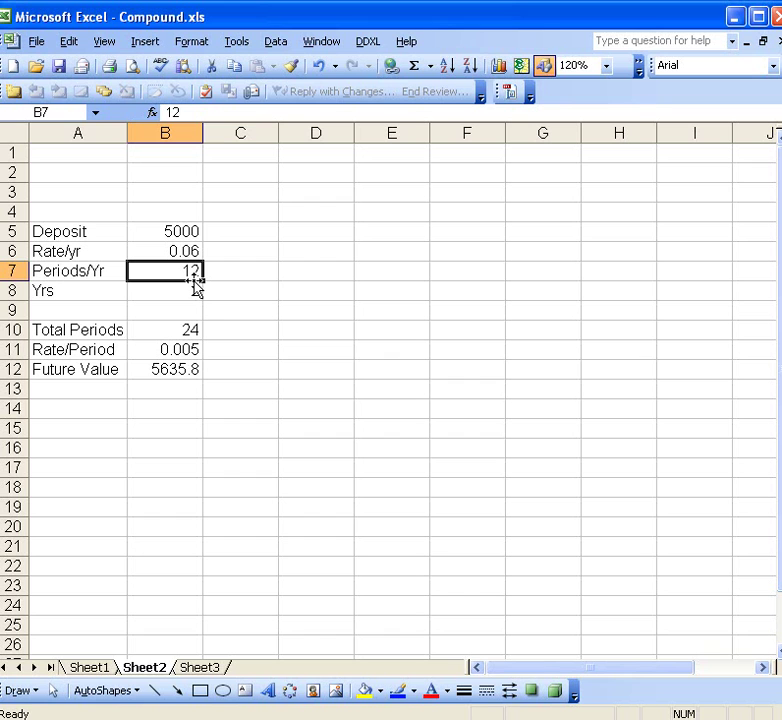
{"action": "type", "text": "365"}
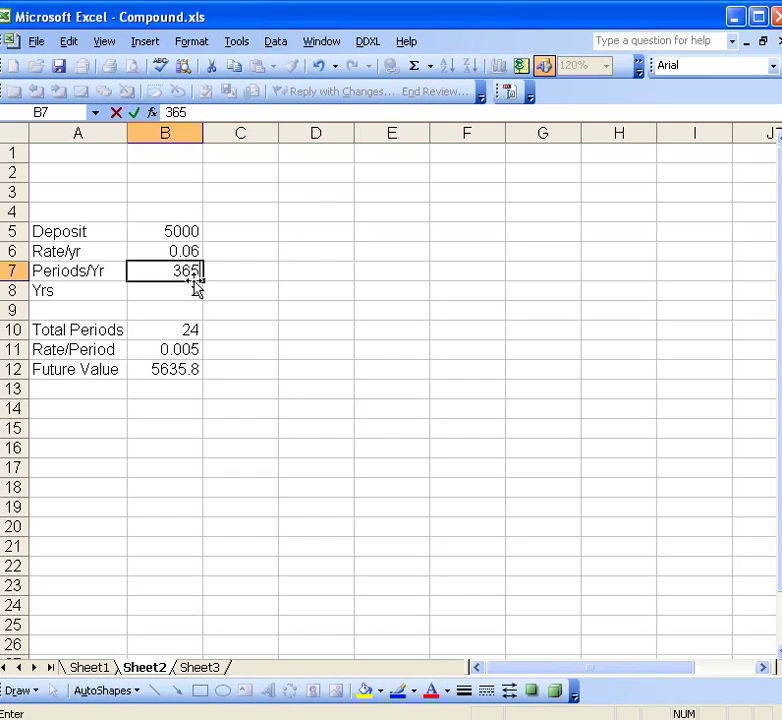
{"action": "key", "text": "Return"}
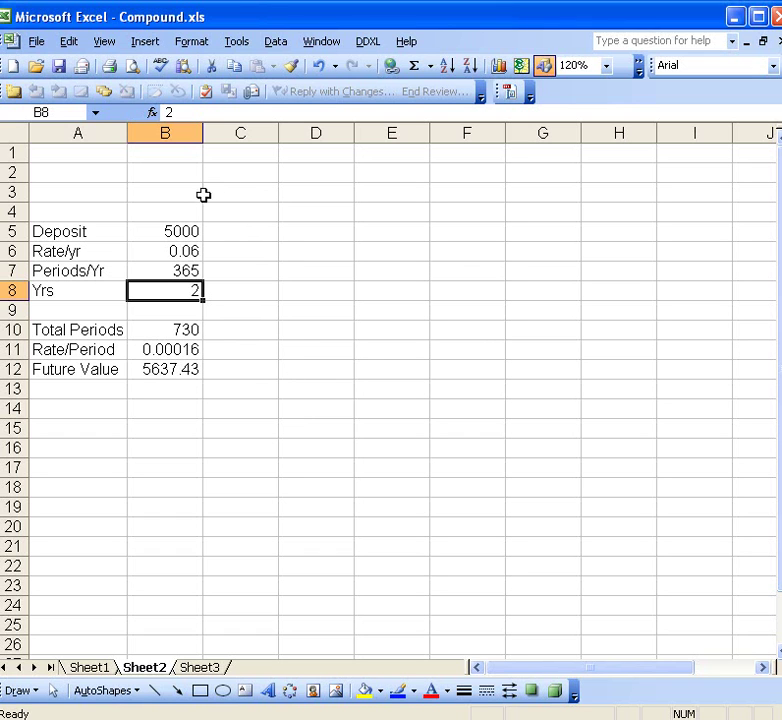
- Use Goal Seek to bring the future value in B12 to 6000 by changing the yearly rate in B6
{"action": "left_click", "coordinate": [237, 42]}
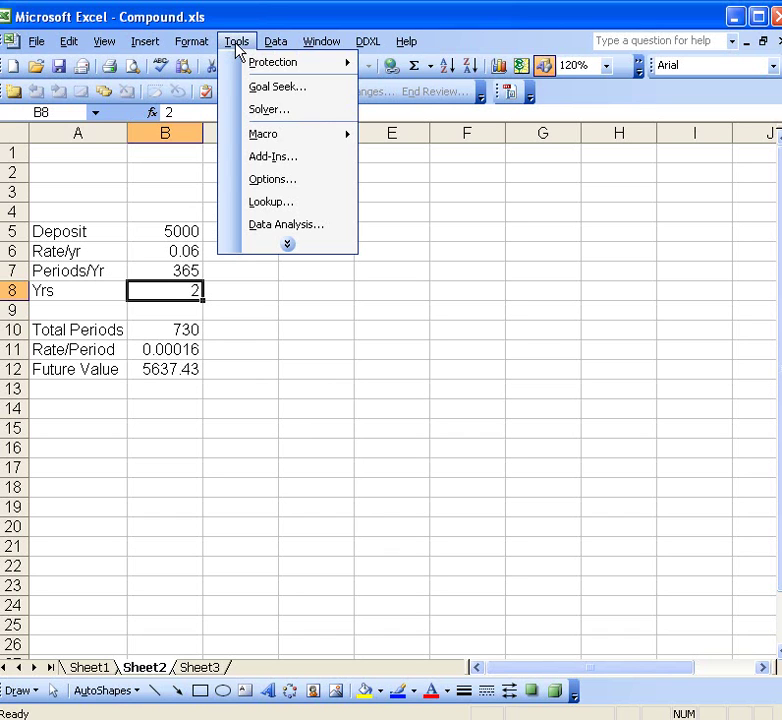
{"action": "left_click", "coordinate": [270, 87]}
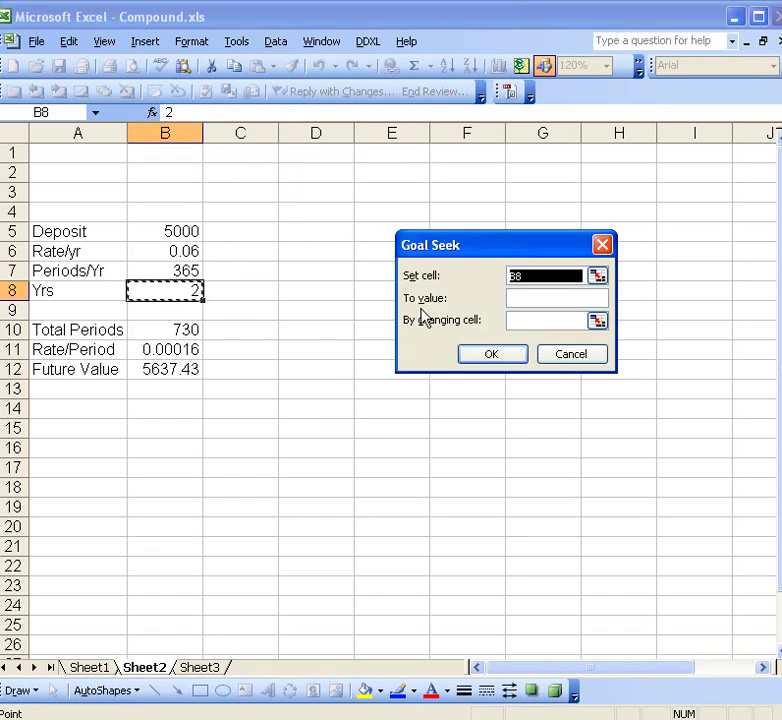
{"action": "left_click_drag", "start_coordinate": [470, 245], "coordinate": [350, 223]}
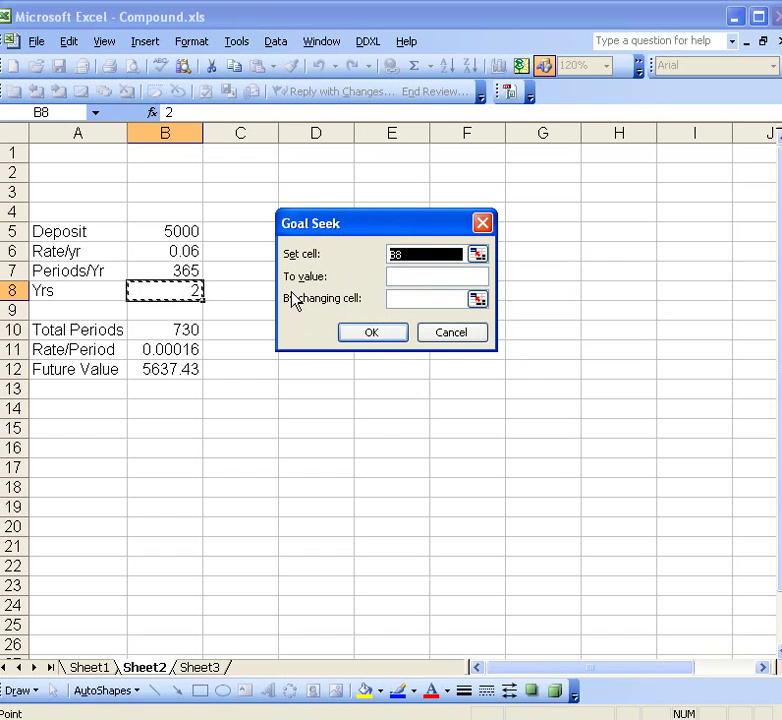
{"action": "left_click", "coordinate": [163, 371]}
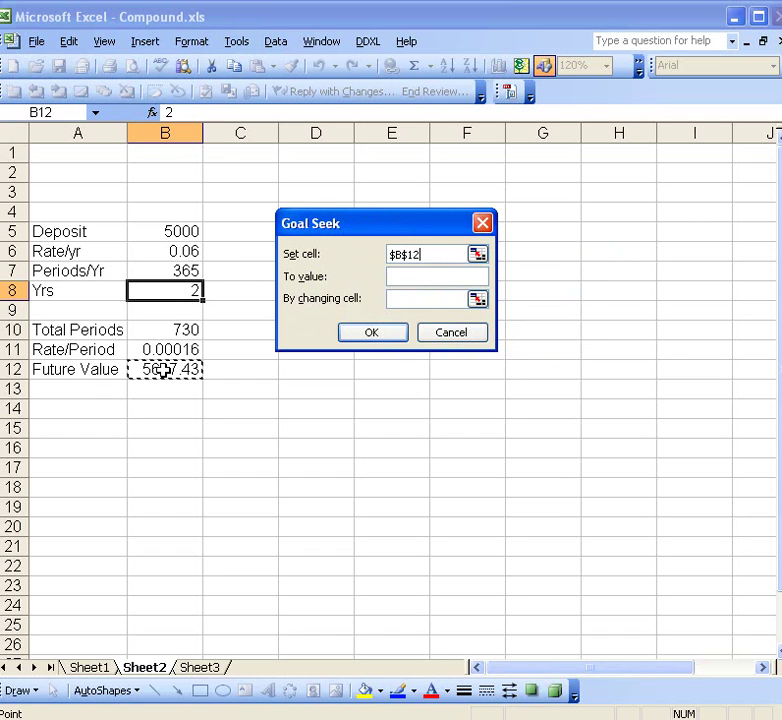
{"action": "left_click", "coordinate": [398, 277]}
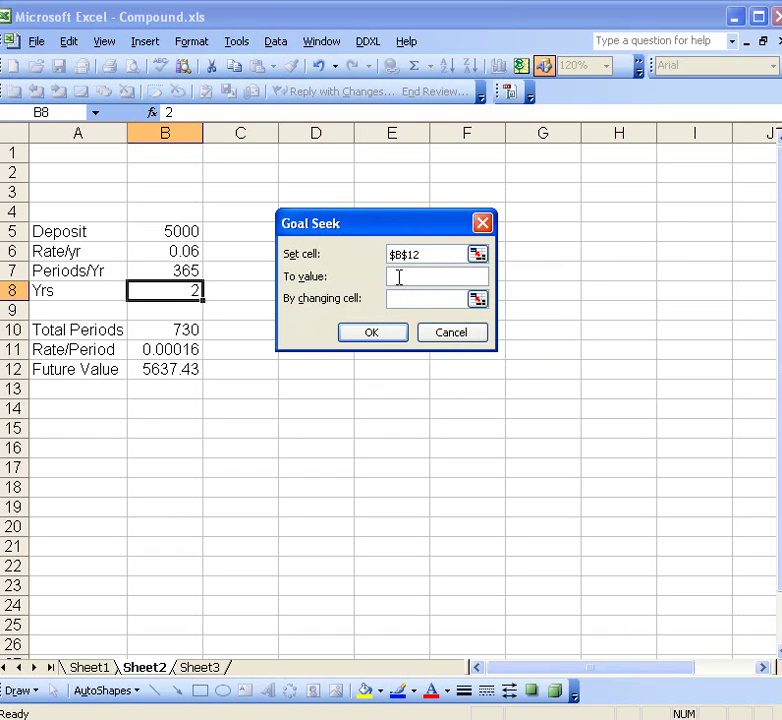
{"action": "type", "text": "6000"}
{"action": "left_click", "coordinate": [400, 299]}
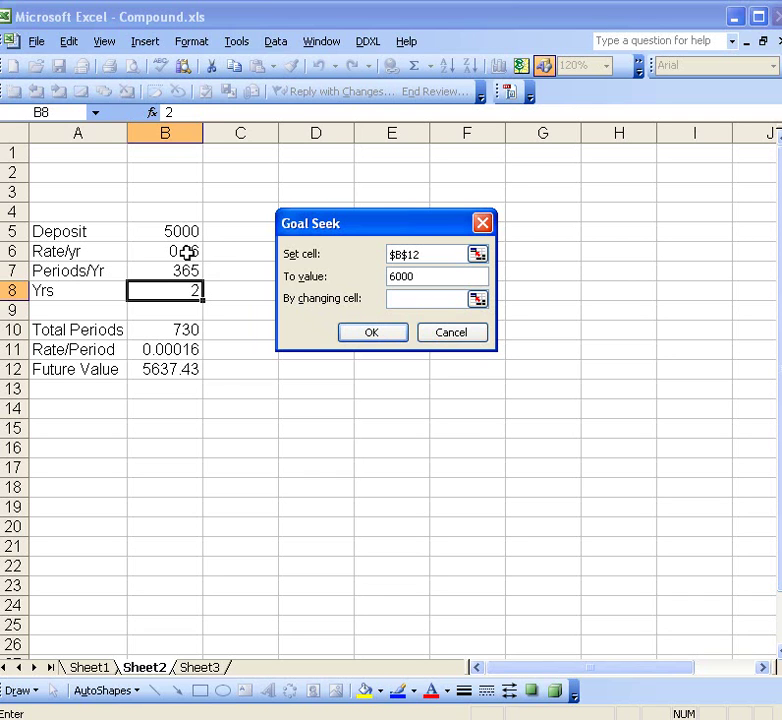
{"action": "left_click", "coordinate": [186, 252]}
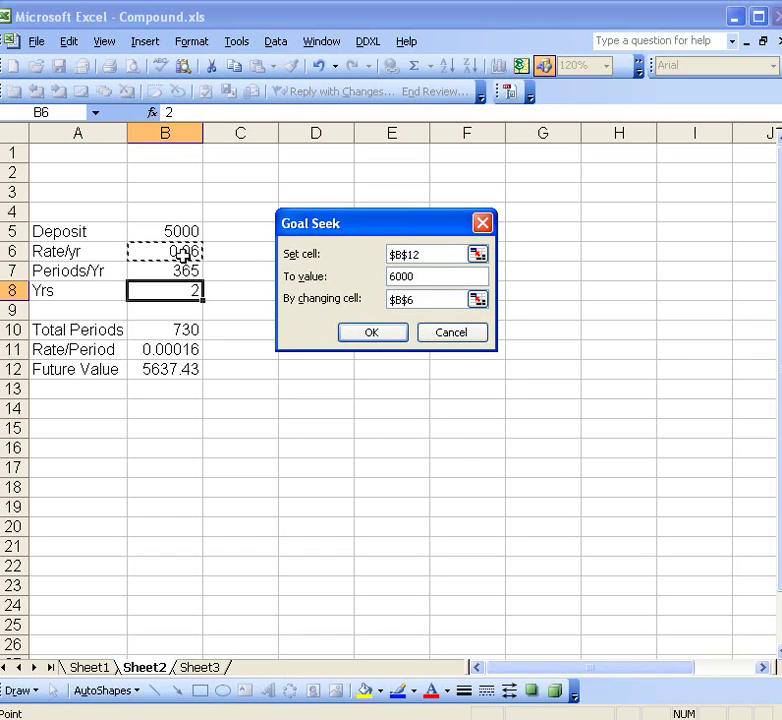
{"action": "left_click", "coordinate": [368, 335]}
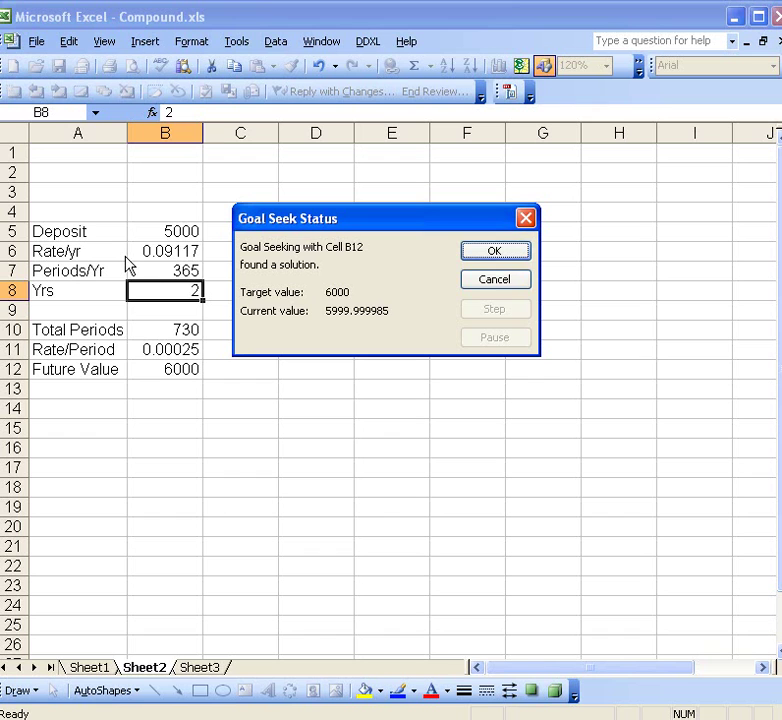
- Accept the Goal Seek result, keeping the 0.09117 yearly rate and 6000 future value
{"action": "left_click", "coordinate": [494, 252]}
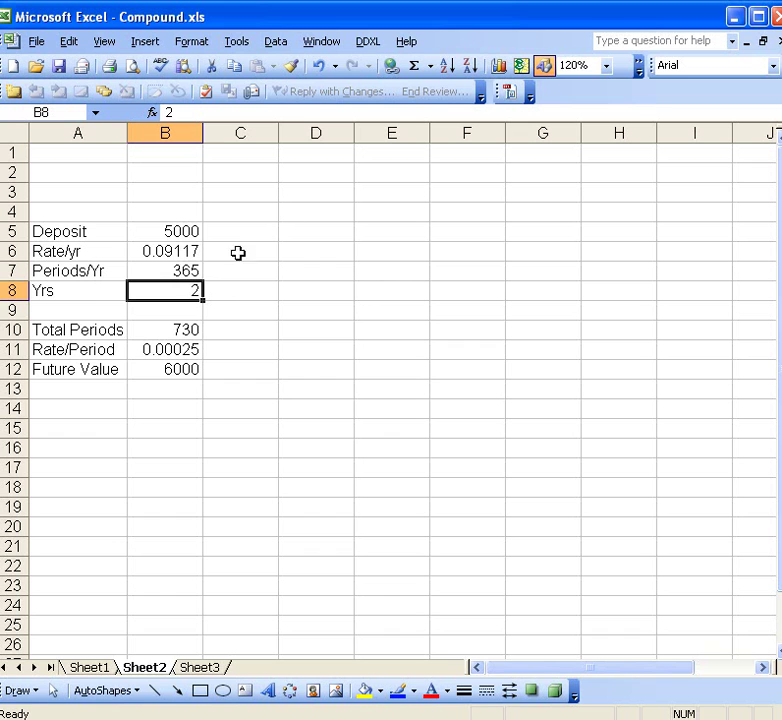
- Reset the yearly rate in B6 to 0.06
{"action": "left_click", "coordinate": [171, 251]}
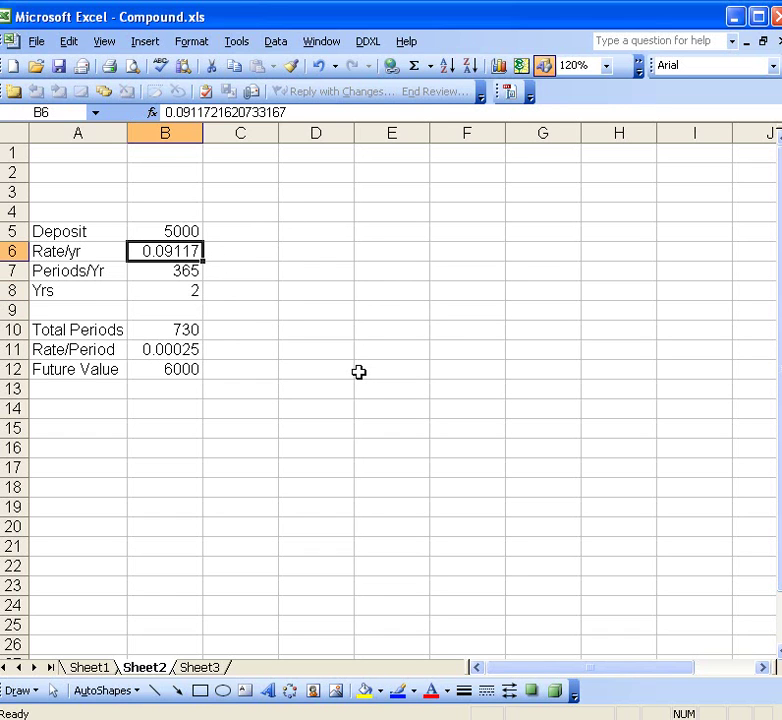
{"action": "key", "text": "BackSpace"}
{"action": "type", "text": ".06"}
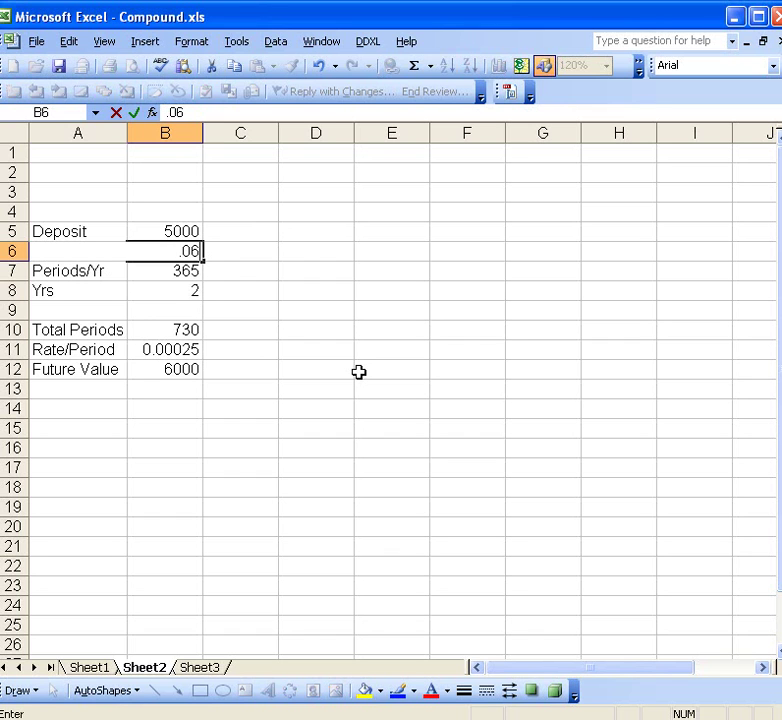
{"action": "key", "text": "Return"}
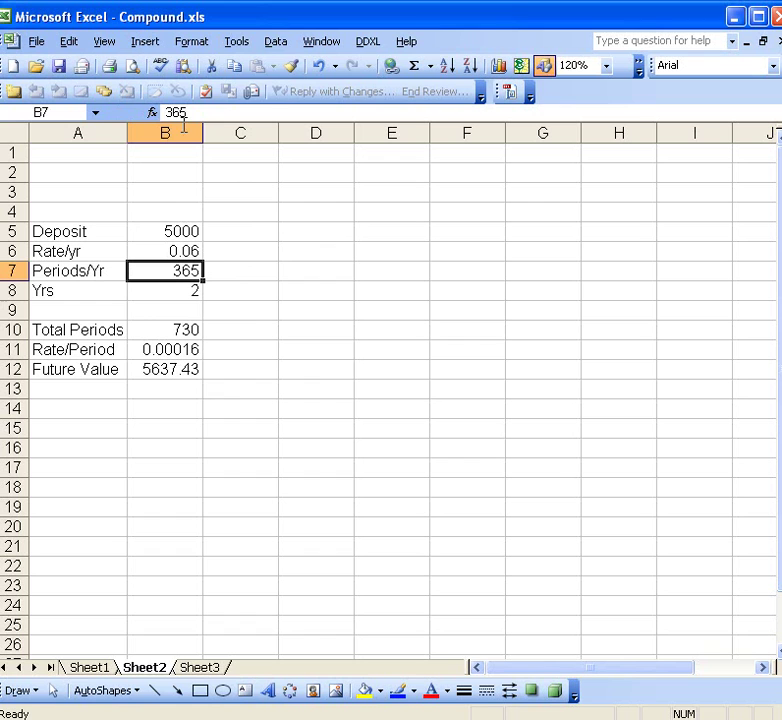
- Confirm in the Add-Ins list that Solver is enabled, leaving it unchanged
{"action": "left_click", "coordinate": [237, 45]}
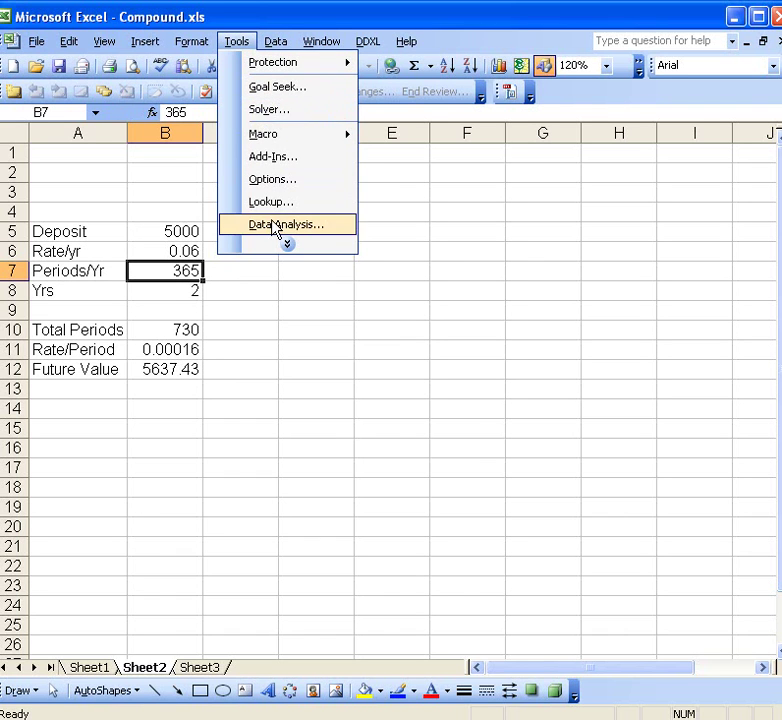
{"action": "left_click", "coordinate": [267, 157]}
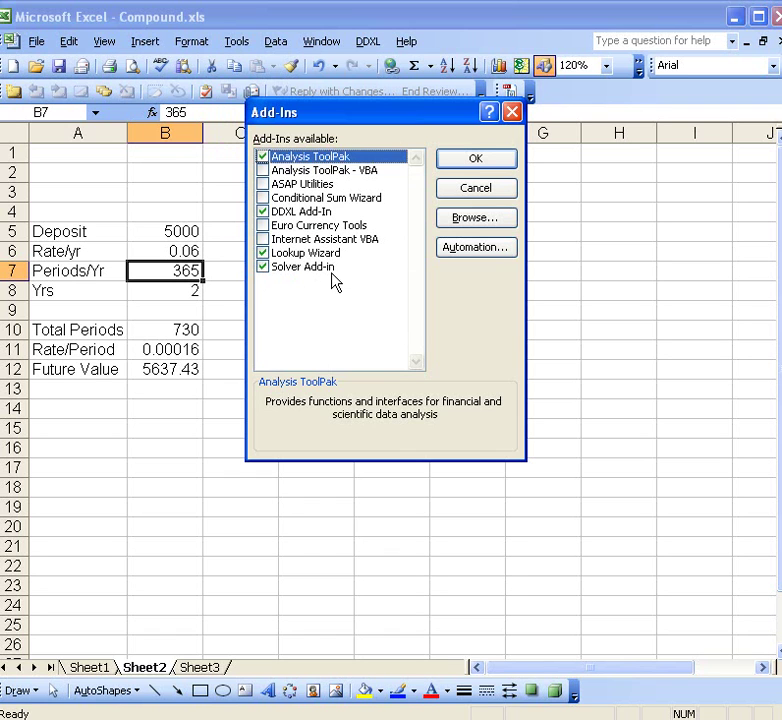
{"action": "left_click", "coordinate": [459, 188]}
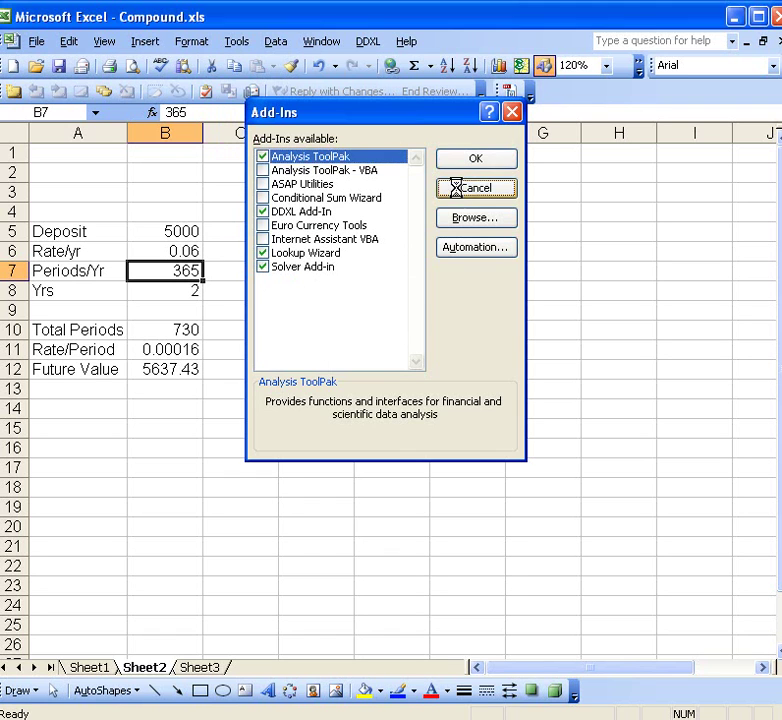
{"action": "left_click", "coordinate": [237, 41]}
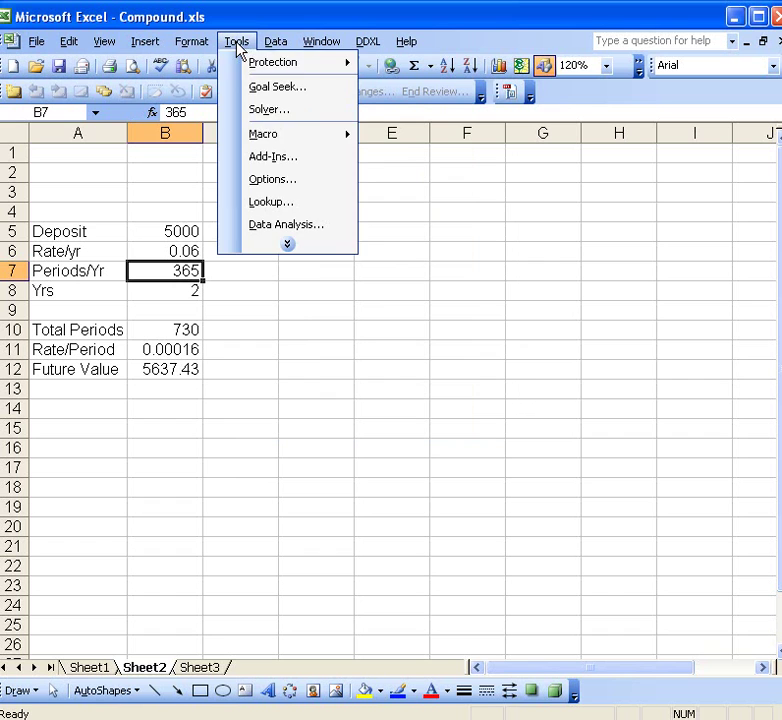
- Set Solver to make B12 equal 6000 by changing the yearly rate in B6
{"action": "left_click", "coordinate": [257, 110]}
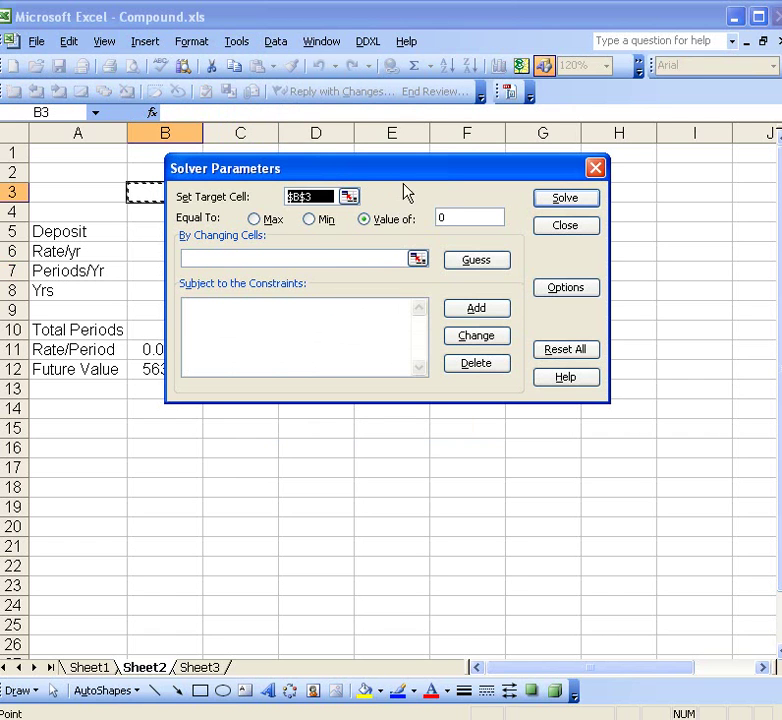
{"action": "left_click_drag", "start_coordinate": [331, 174], "coordinate": [414, 201]}
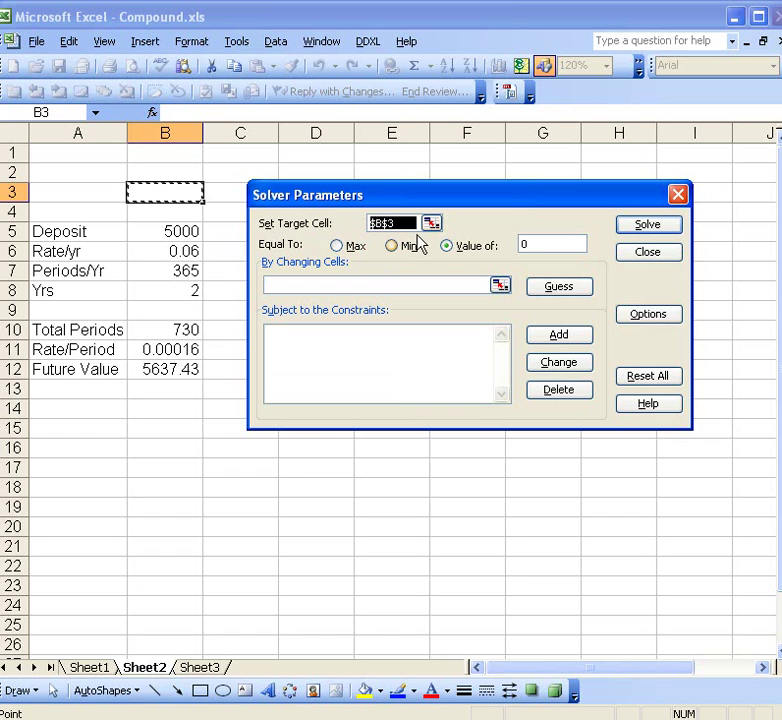
{"action": "left_click", "coordinate": [160, 370]}
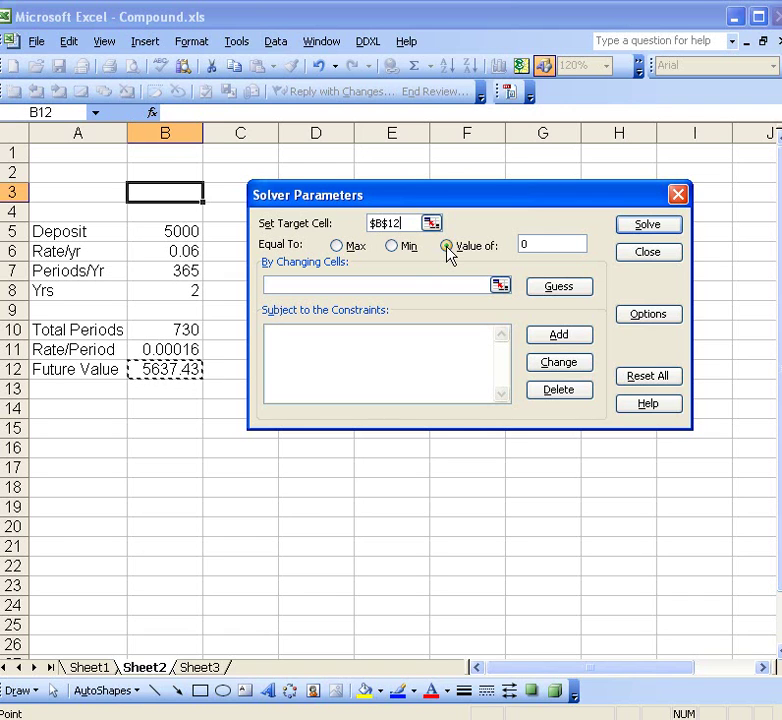
{"action": "left_click", "coordinate": [531, 244]}
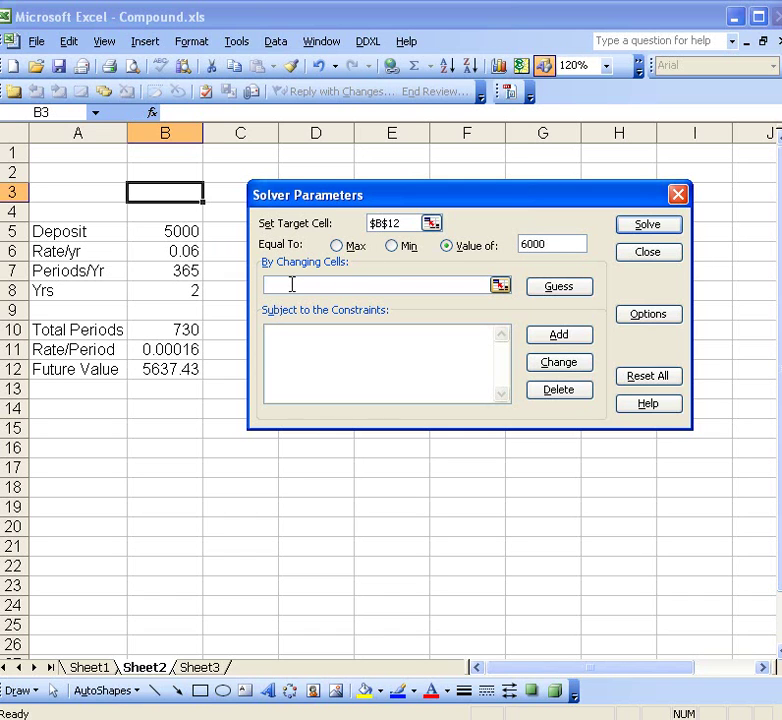
{"action": "left_click", "coordinate": [291, 285]}
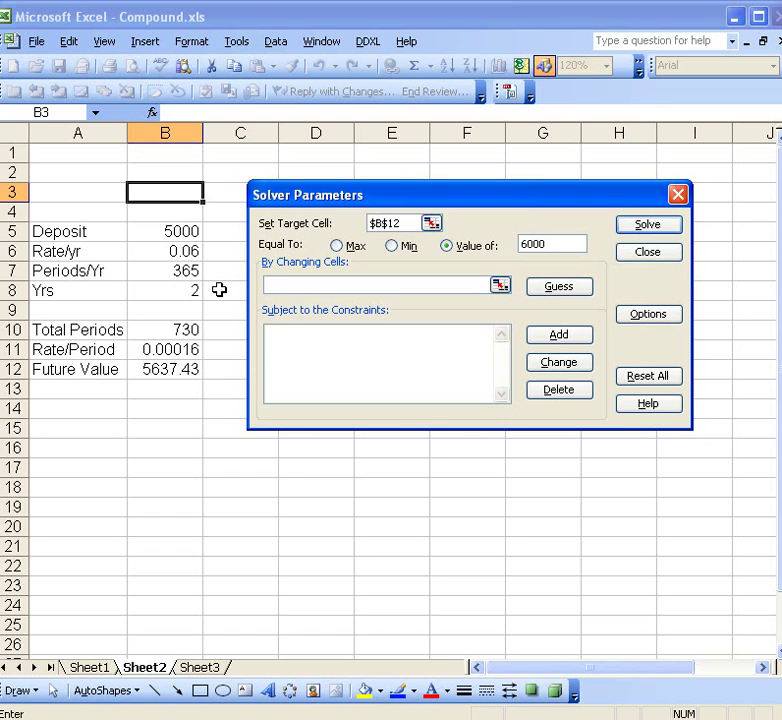
{"action": "left_click", "coordinate": [165, 251]}
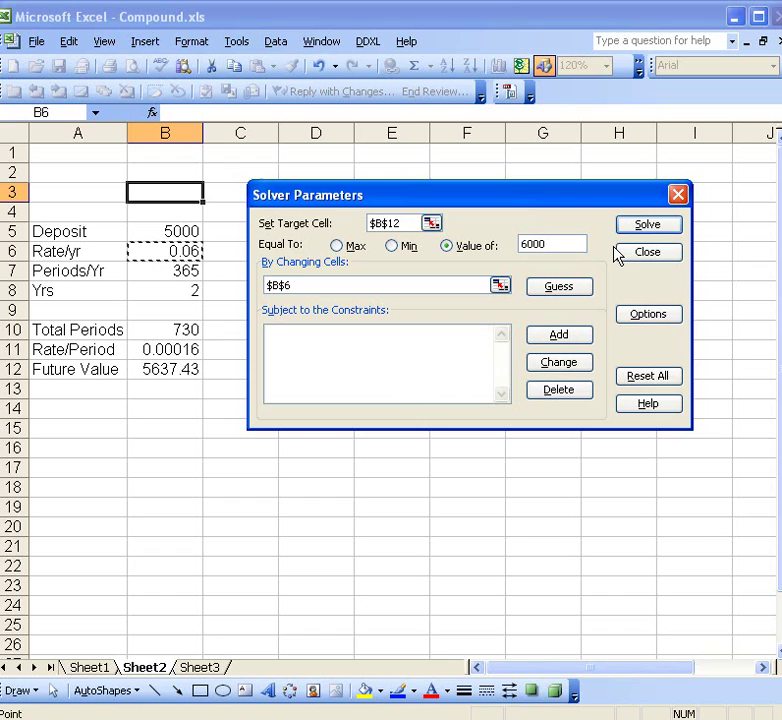
- Solve and keep Solver's solution of a 0.09117 yearly rate
{"action": "left_click", "coordinate": [648, 228]}
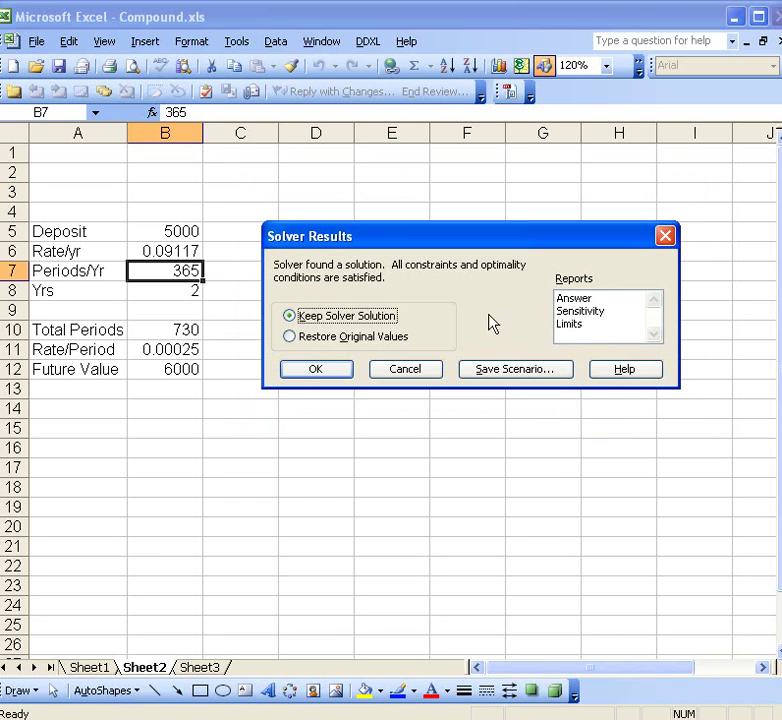
{"action": "left_click", "coordinate": [332, 373]}
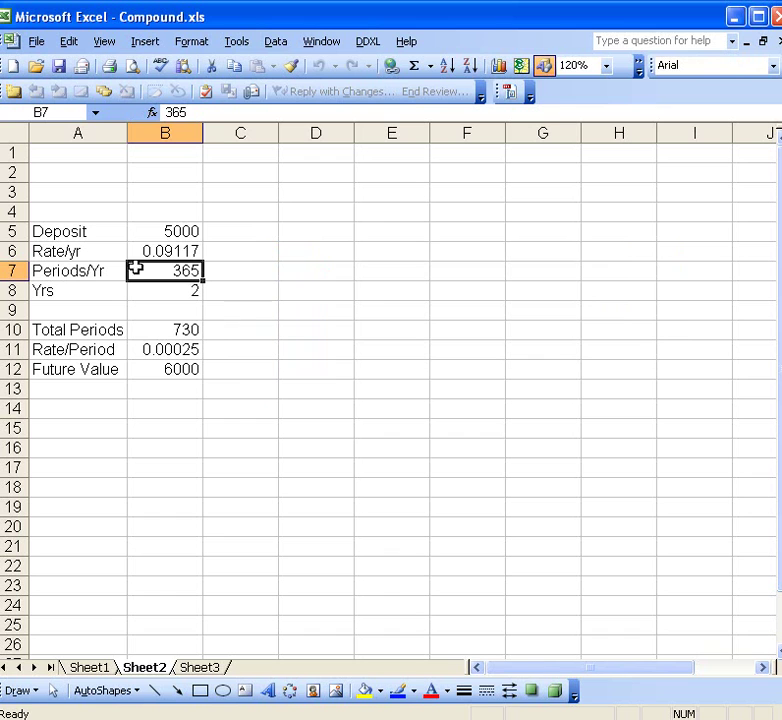